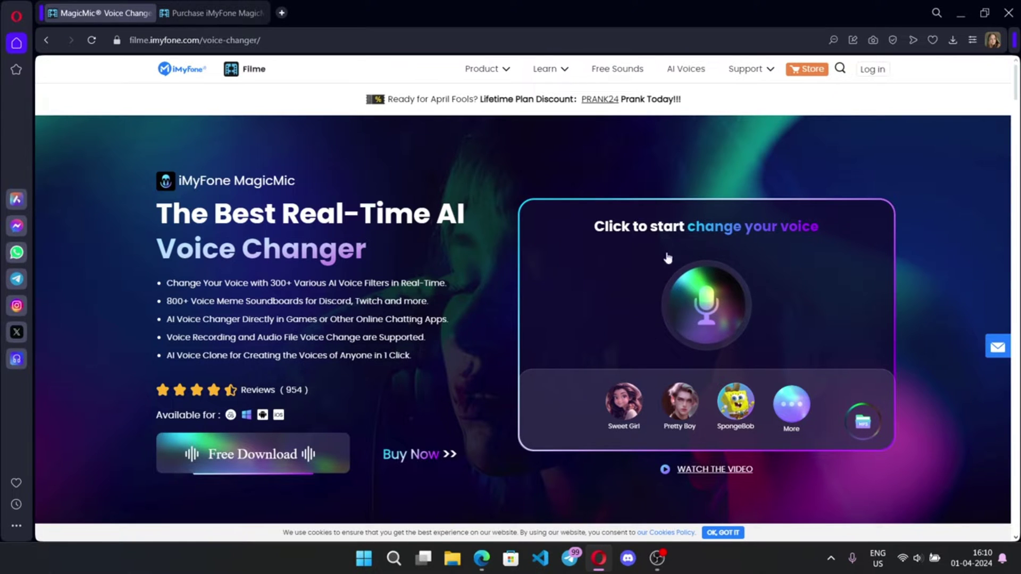
Highlight the 300+ voice filter and 800+ soundboard counts on the MagicMic page.
{"action": "left_click_drag", "start_coordinate": [271, 282], "coordinate": [292, 282]}
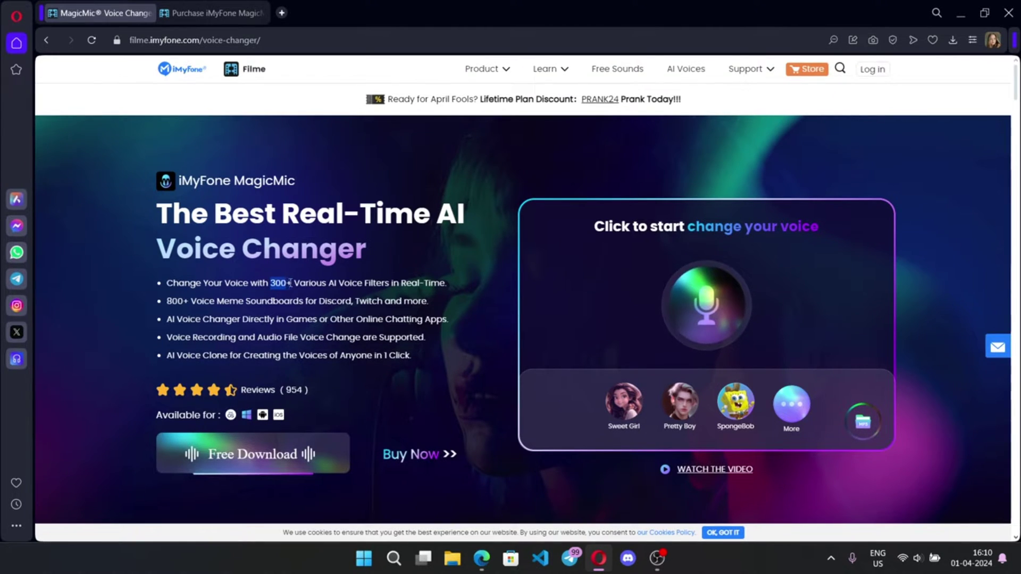
{"action": "left_click", "coordinate": [387, 372]}
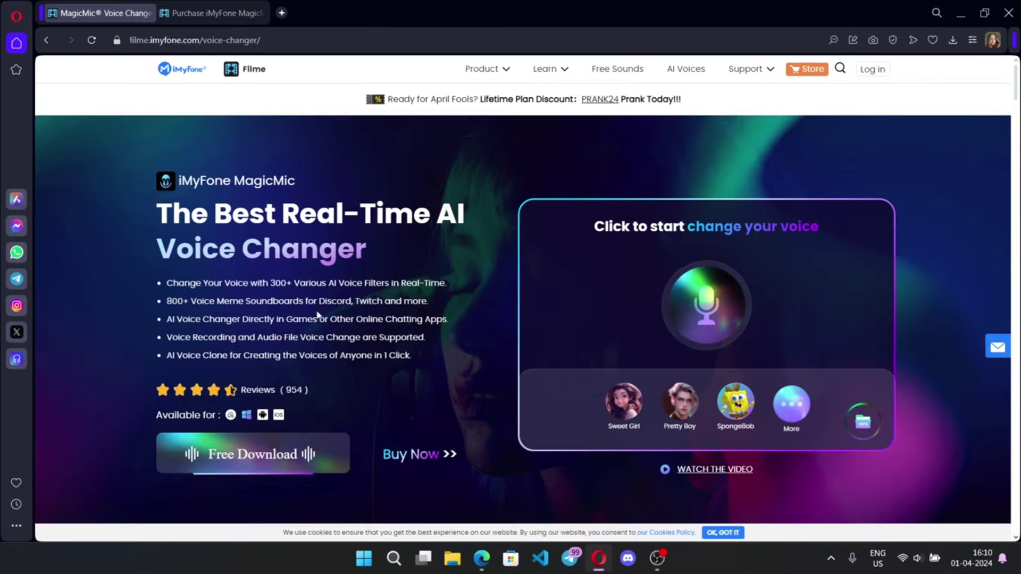
{"action": "left_click_drag", "start_coordinate": [167, 301], "coordinate": [188, 303]}
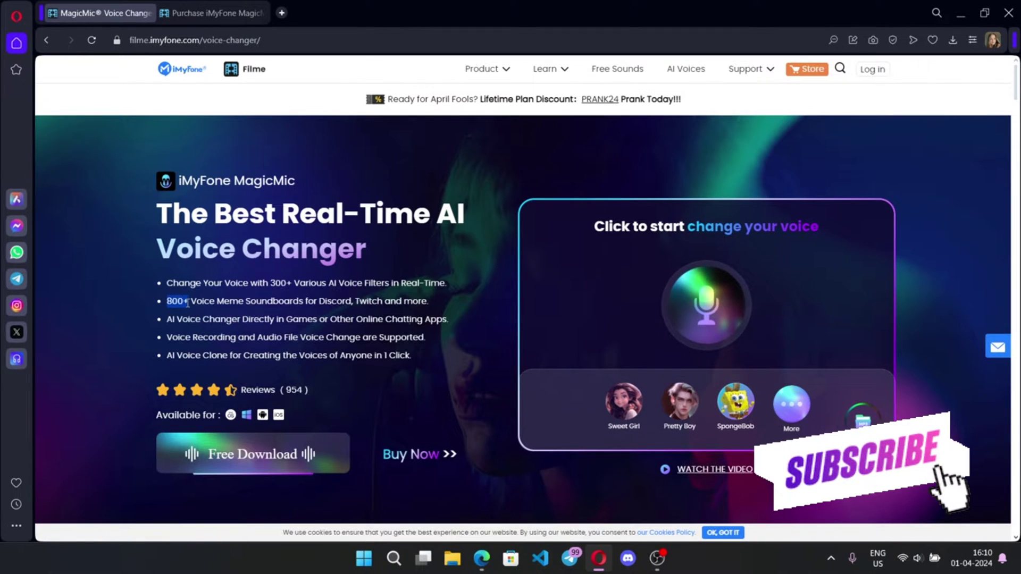
{"action": "left_click", "coordinate": [381, 318]}
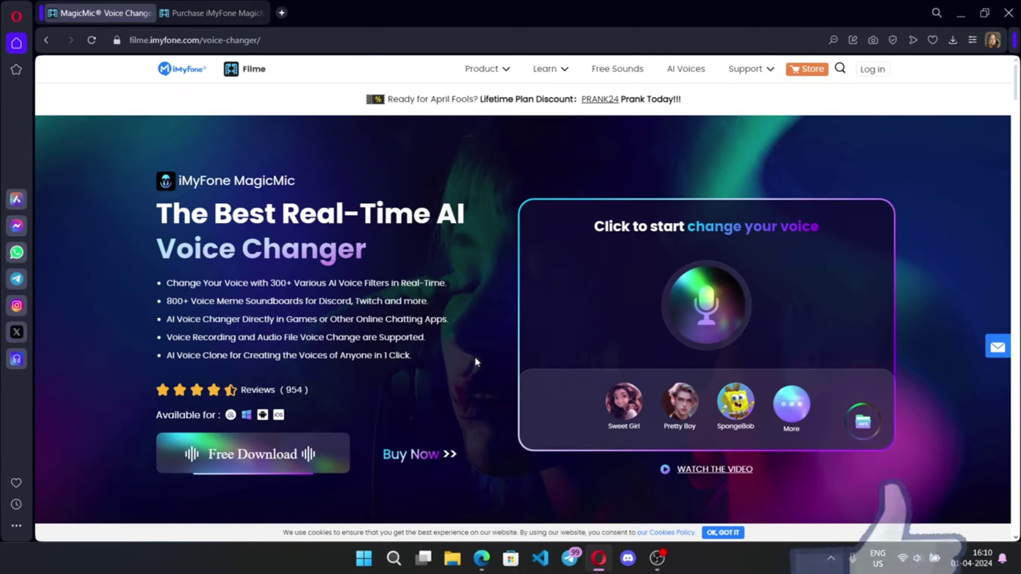
Scroll through the voice demos and start the MagicMic Free Download.
{"action": "scroll", "coordinate": [410, 382], "scroll_direction": "down", "scroll_amount": 2}
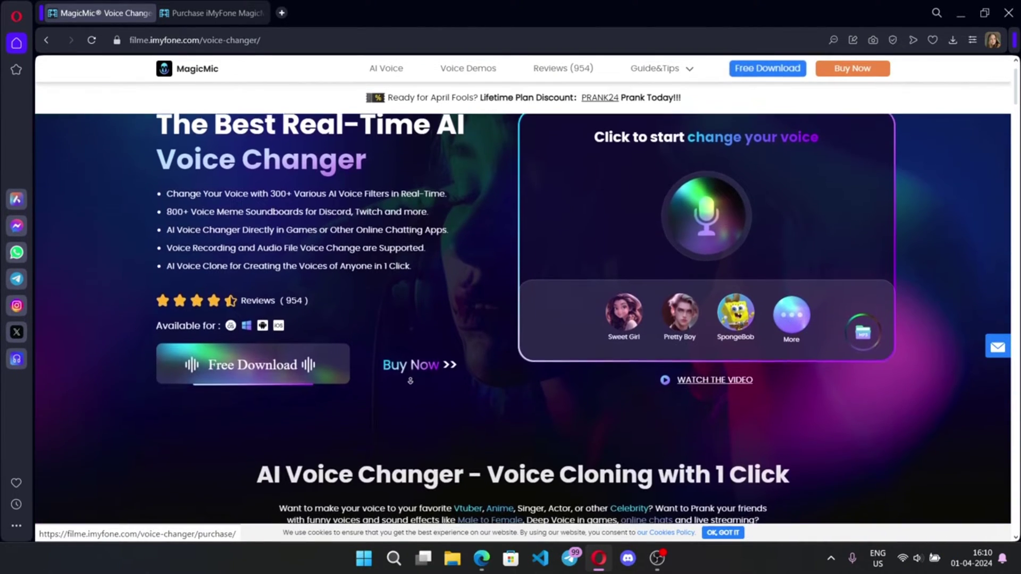
{"action": "scroll", "coordinate": [410, 381], "scroll_direction": "down", "scroll_amount": 6}
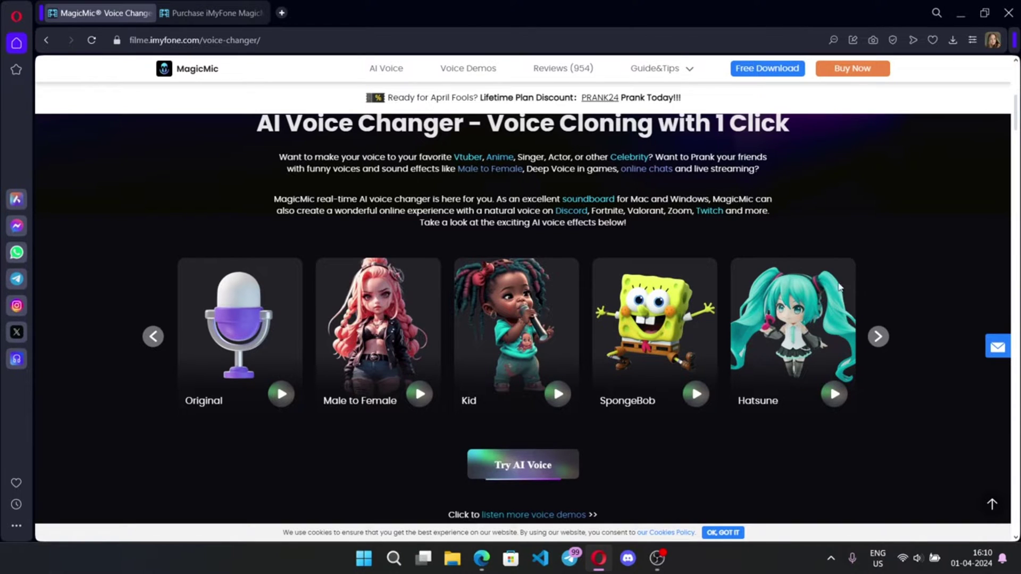
{"action": "scroll", "coordinate": [537, 185], "scroll_direction": "up", "scroll_amount": 1}
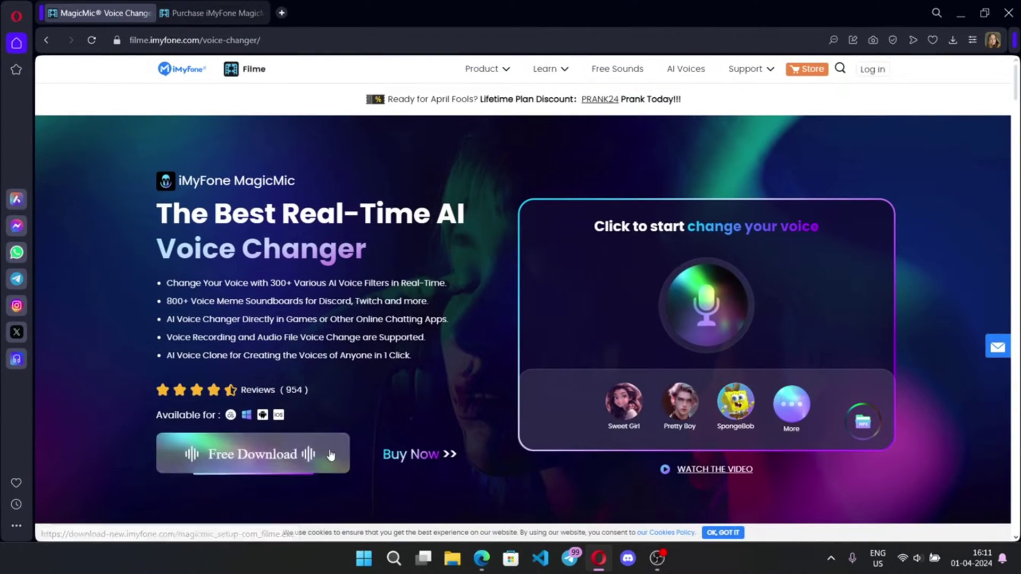
{"action": "left_click", "coordinate": [275, 466]}
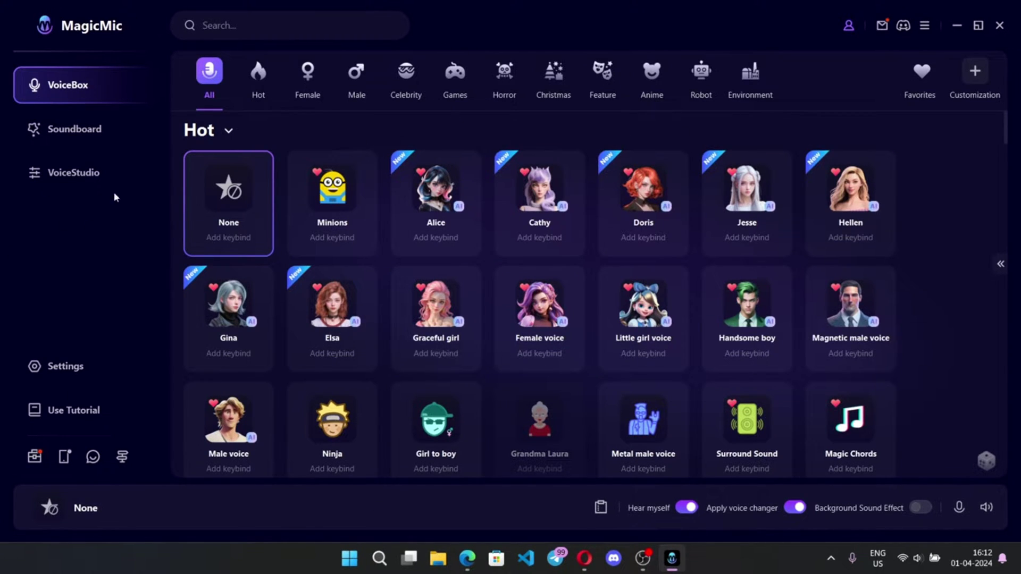
Browse the Soundboard and VoiceStudio effects, then bring up MagicMic's device Settings.
{"action": "left_click", "coordinate": [82, 136]}
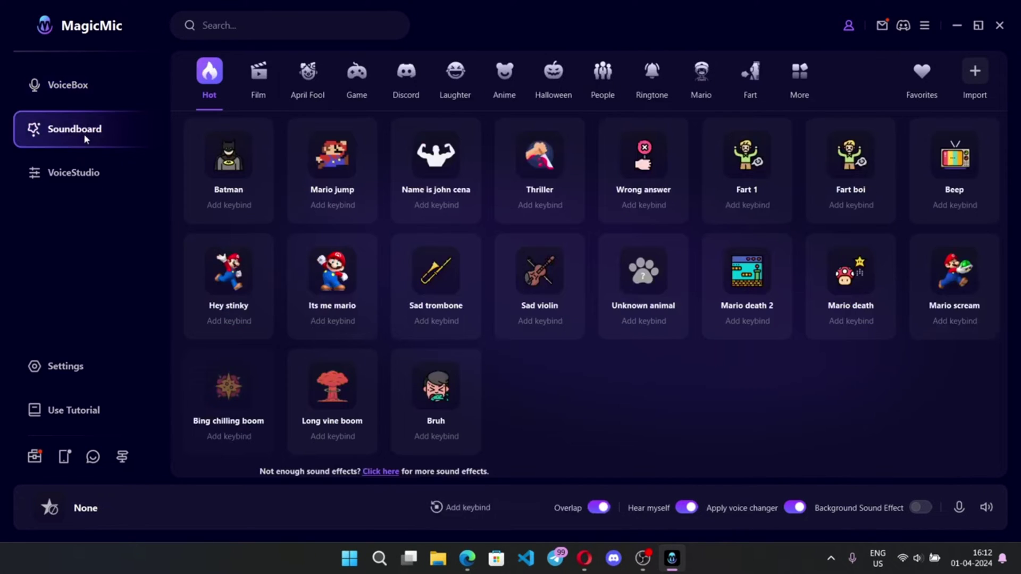
{"action": "left_click", "coordinate": [86, 173]}
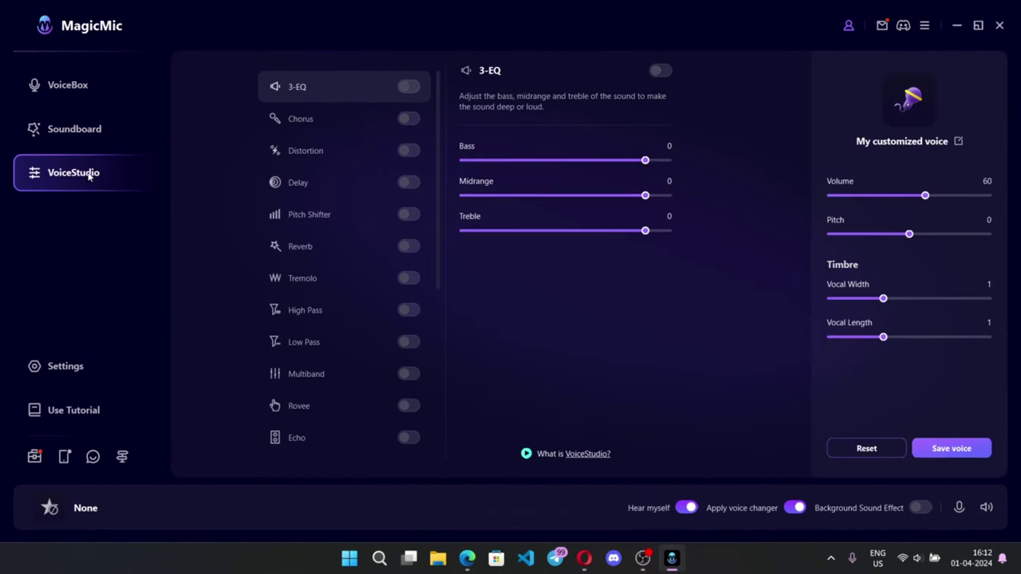
{"action": "scroll", "coordinate": [361, 204], "scroll_direction": "down", "scroll_amount": 2}
{"action": "scroll", "coordinate": [360, 205], "scroll_direction": "up", "scroll_amount": 2}
{"action": "left_click", "coordinate": [131, 361]}
Set the microphone to External Microphone and the output device to Headphones.
{"action": "left_click", "coordinate": [556, 128]}
{"action": "left_click", "coordinate": [553, 177]}
{"action": "left_click", "coordinate": [559, 212]}
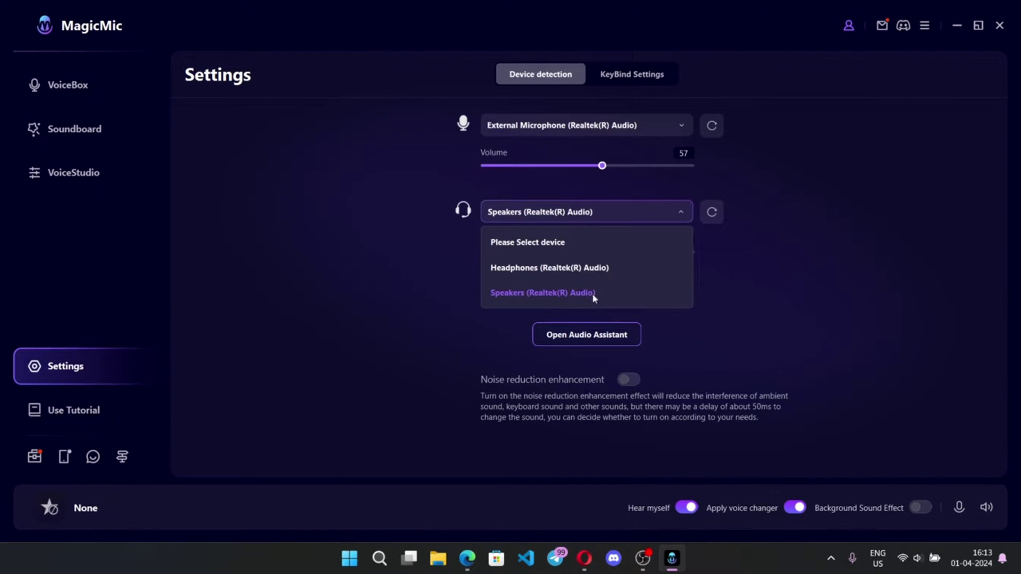
{"action": "left_click", "coordinate": [552, 269]}
Enable noise reduction enhancement and the background sound effect, toggling voice monitoring off and back on.
{"action": "left_click", "coordinate": [628, 379]}
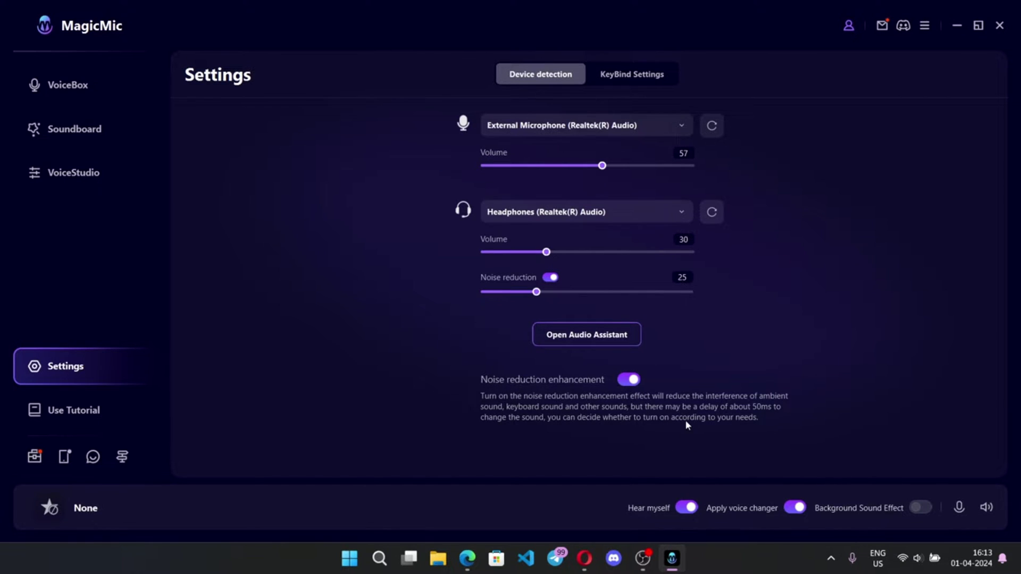
{"action": "left_click", "coordinate": [689, 510]}
{"action": "left_click", "coordinate": [689, 511]}
{"action": "left_click", "coordinate": [922, 509]}
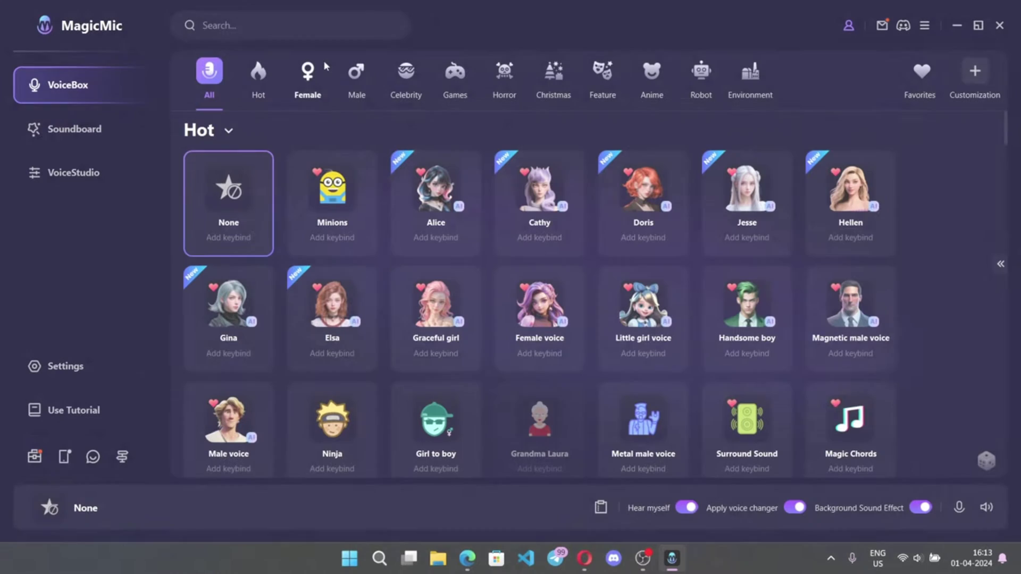
Try Minions, Cathy, Graceful girl, Gina and Handsome boy, ending on Magnetic male voice.
{"action": "scroll", "coordinate": [356, 298], "scroll_direction": "down", "scroll_amount": 15}
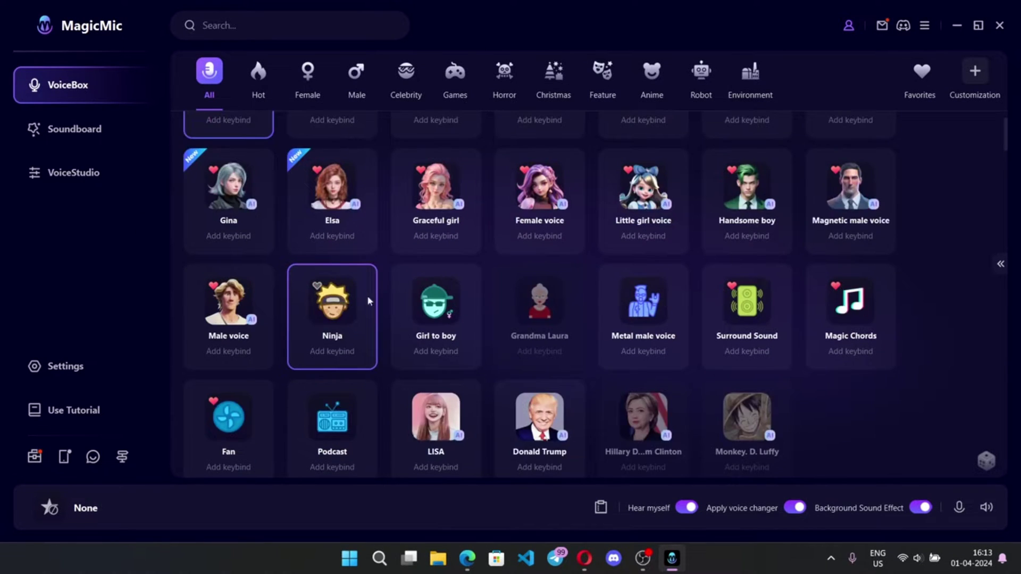
{"action": "scroll", "coordinate": [585, 346], "scroll_direction": "down", "scroll_amount": 5}
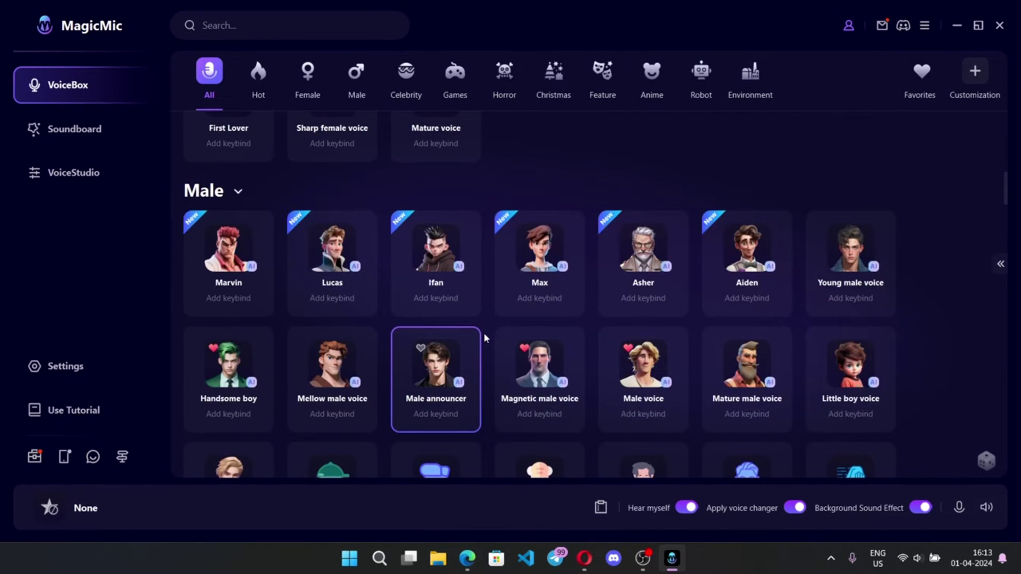
{"action": "scroll", "coordinate": [486, 332], "scroll_direction": "up", "scroll_amount": 20}
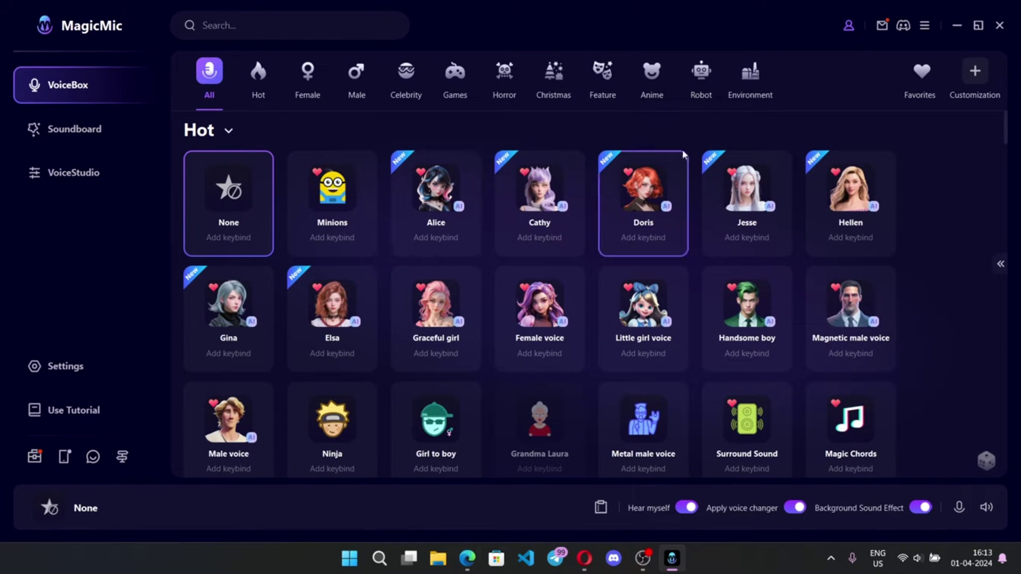
{"action": "left_click", "coordinate": [326, 208]}
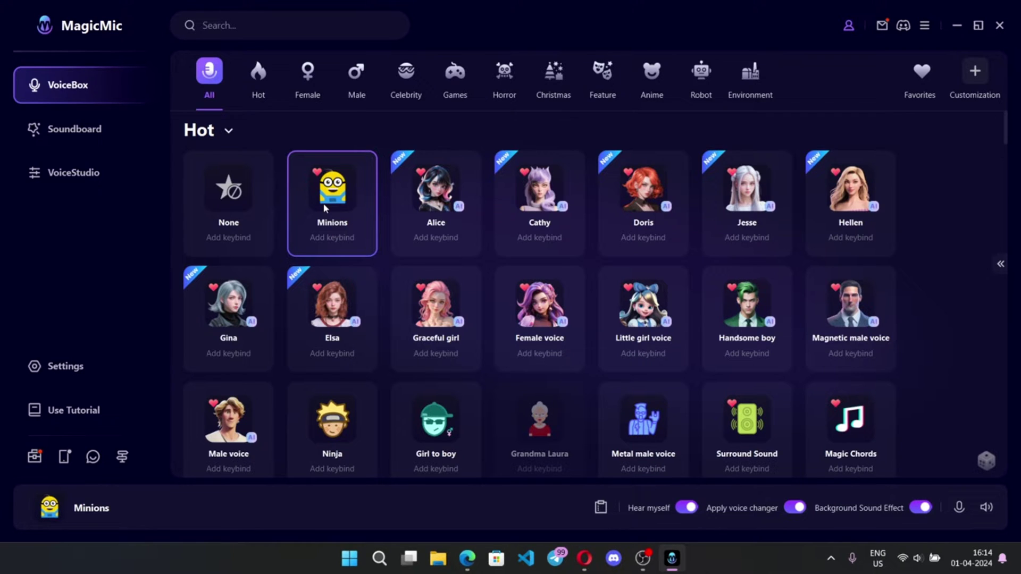
{"action": "left_click", "coordinate": [540, 198]}
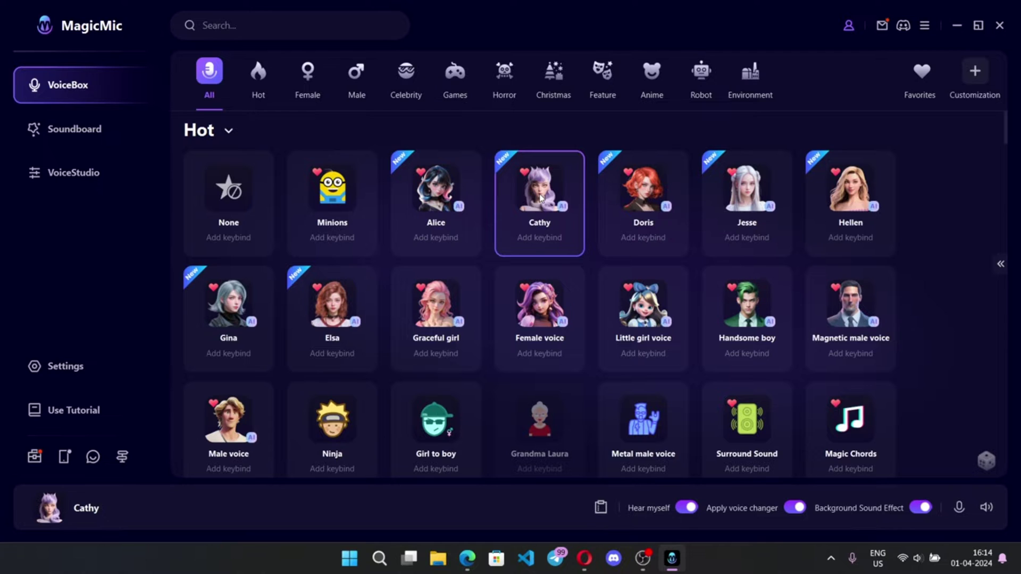
{"action": "left_click", "coordinate": [437, 319]}
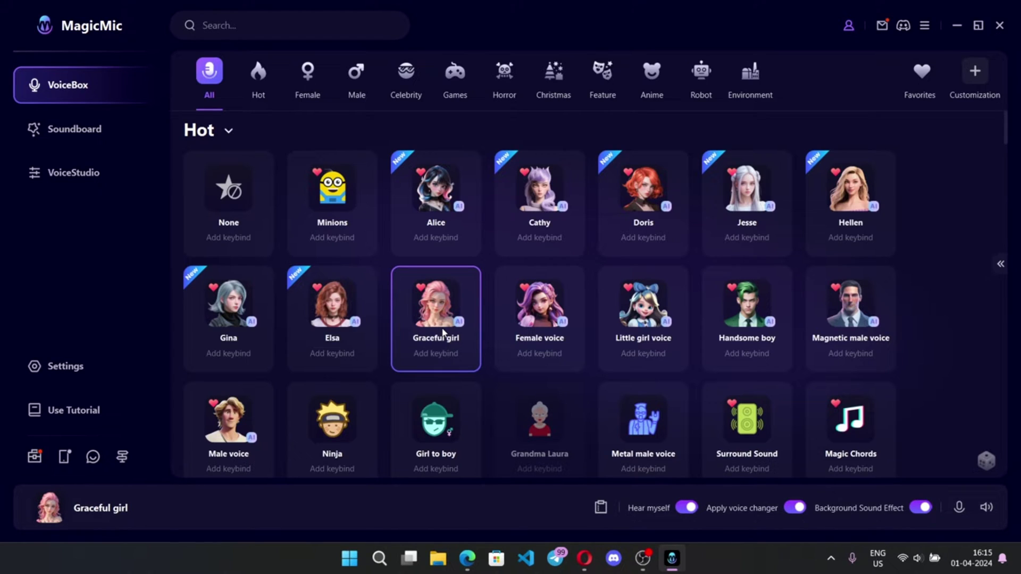
{"action": "left_click", "coordinate": [213, 327]}
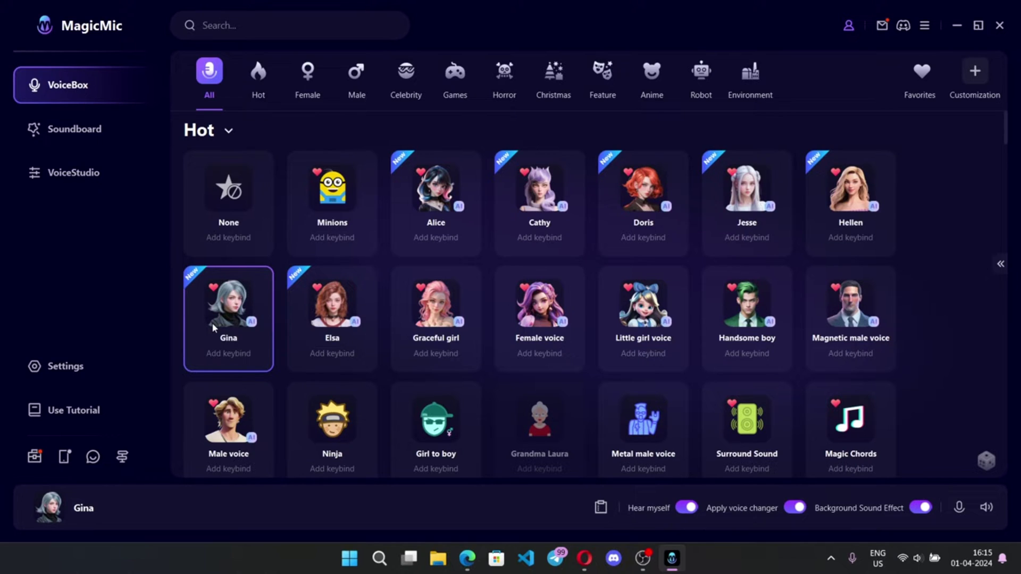
{"action": "left_click", "coordinate": [750, 325]}
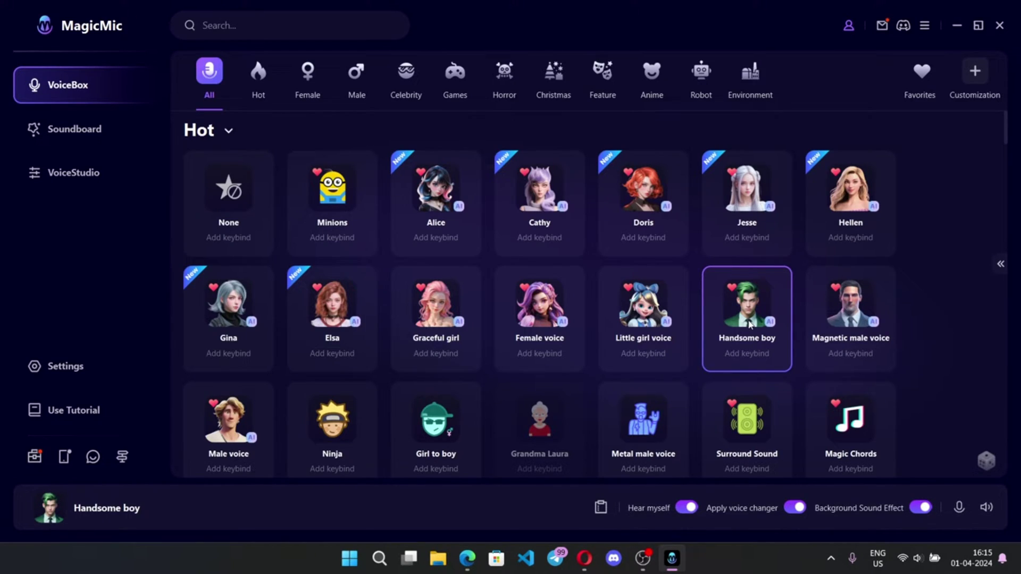
{"action": "left_click", "coordinate": [854, 301]}
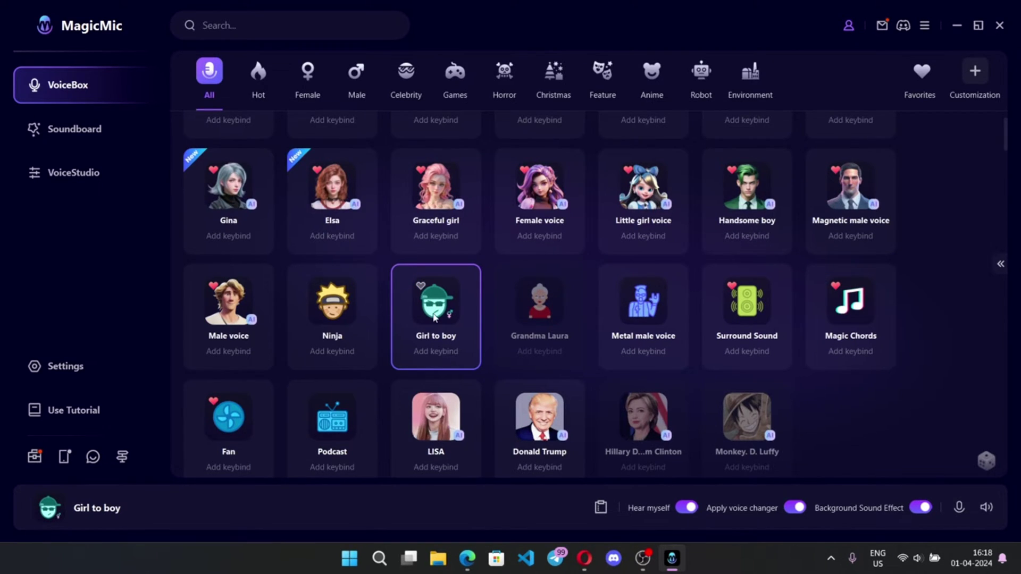
Try Handsome boy, Little girl, Female, Graceful girl and Magic Chords, ending on Metal male voice.
{"action": "left_click", "coordinate": [748, 184]}
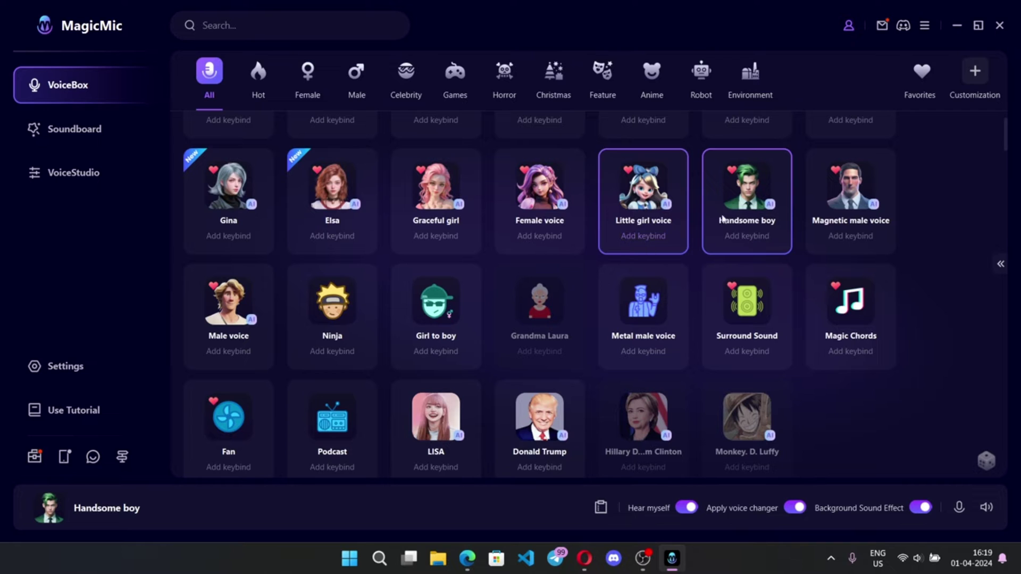
{"action": "left_click", "coordinate": [634, 195]}
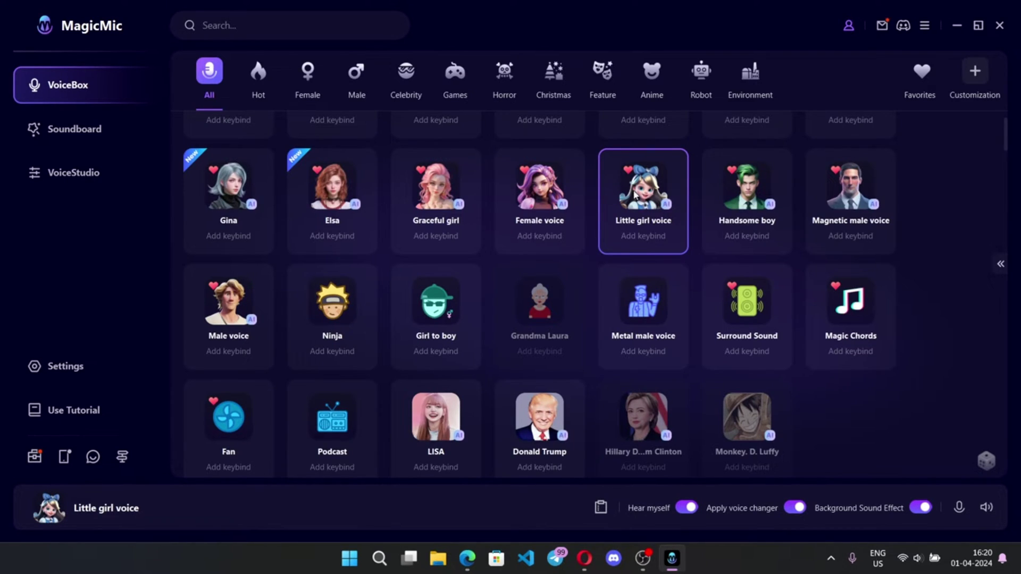
{"action": "left_click", "coordinate": [537, 196]}
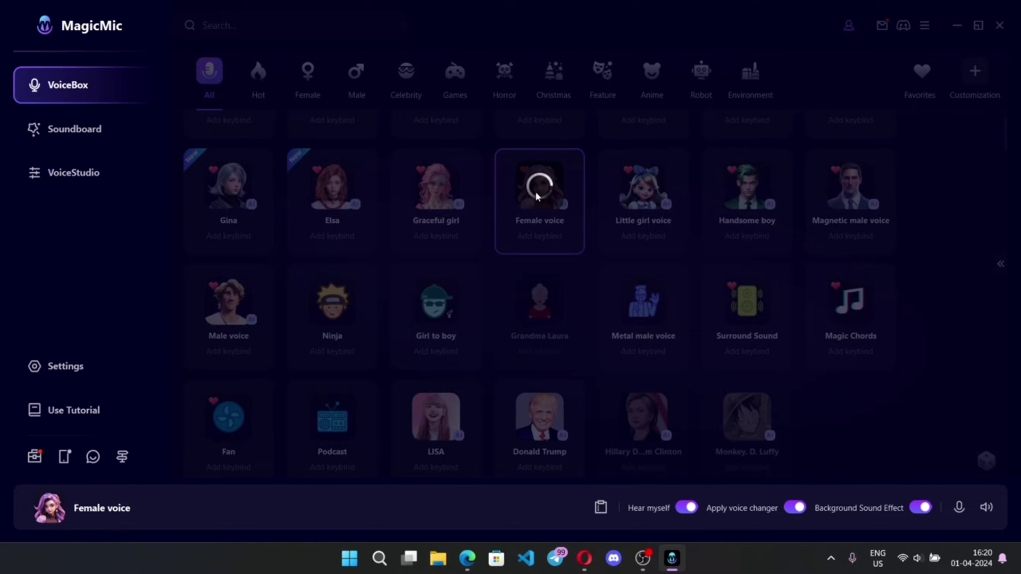
{"action": "scroll", "coordinate": [449, 303], "scroll_direction": "down", "scroll_amount": 4}
{"action": "scroll", "coordinate": [558, 295], "scroll_direction": "up", "scroll_amount": 6}
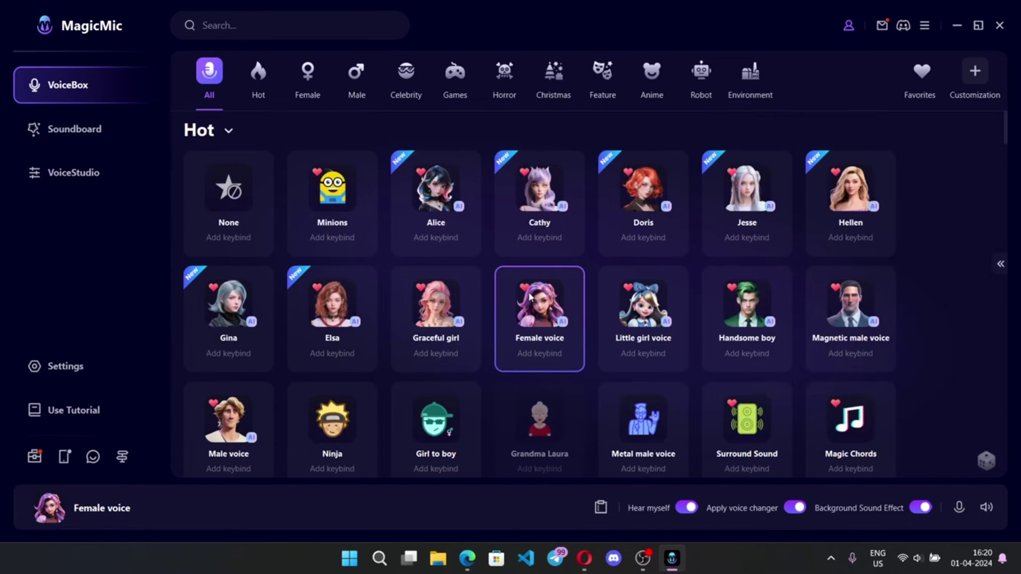
{"action": "left_click", "coordinate": [436, 308]}
{"action": "left_click", "coordinate": [848, 420]}
{"action": "scroll", "coordinate": [835, 341], "scroll_direction": "down", "scroll_amount": 4}
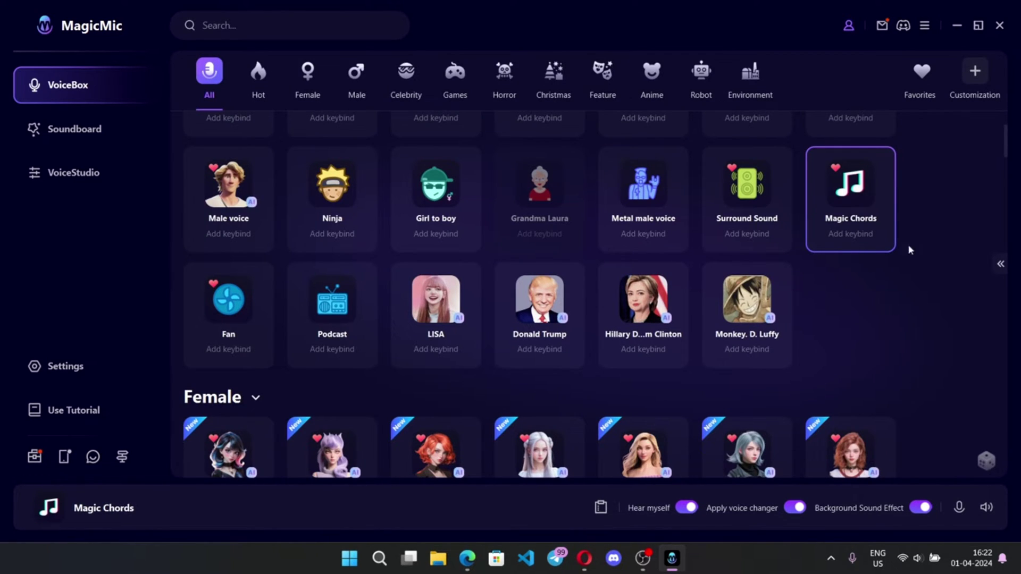
{"action": "left_click", "coordinate": [646, 185]}
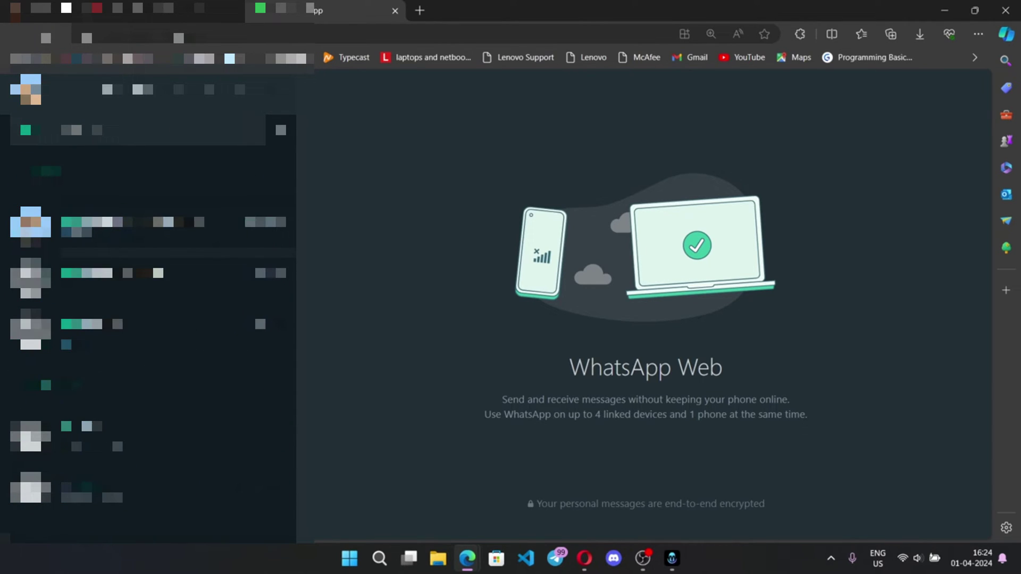
Open a WhatsApp chat, record and send a 9-second voice note, then play it back.
{"action": "left_click", "coordinate": [157, 240]}
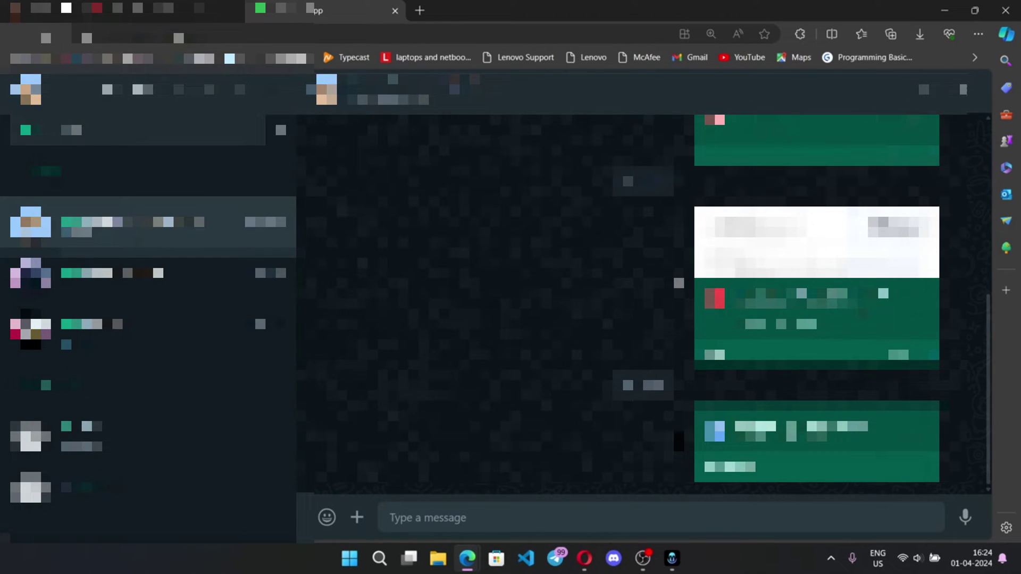
{"action": "left_click", "coordinate": [965, 517]}
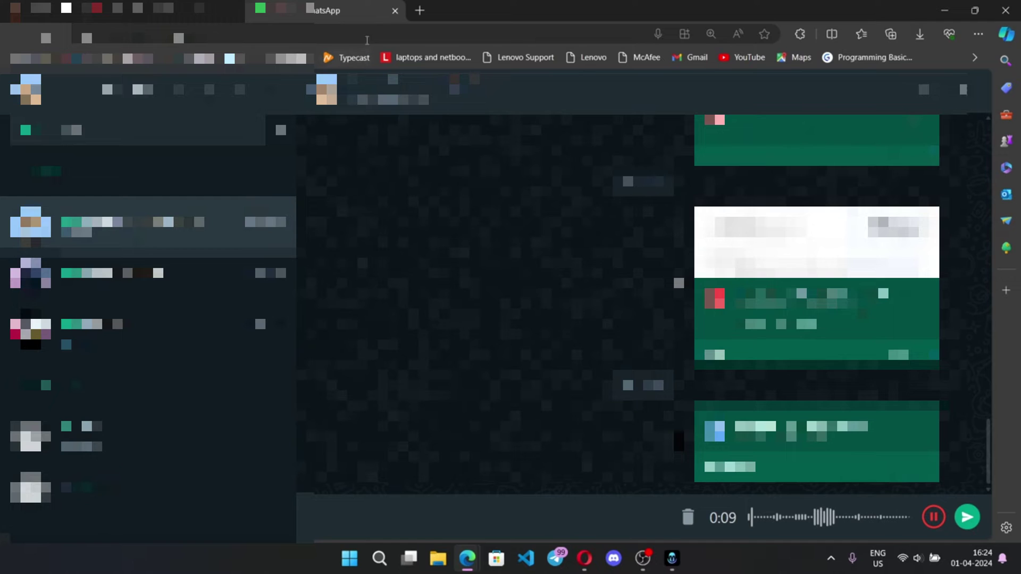
{"action": "key", "text": "Return"}
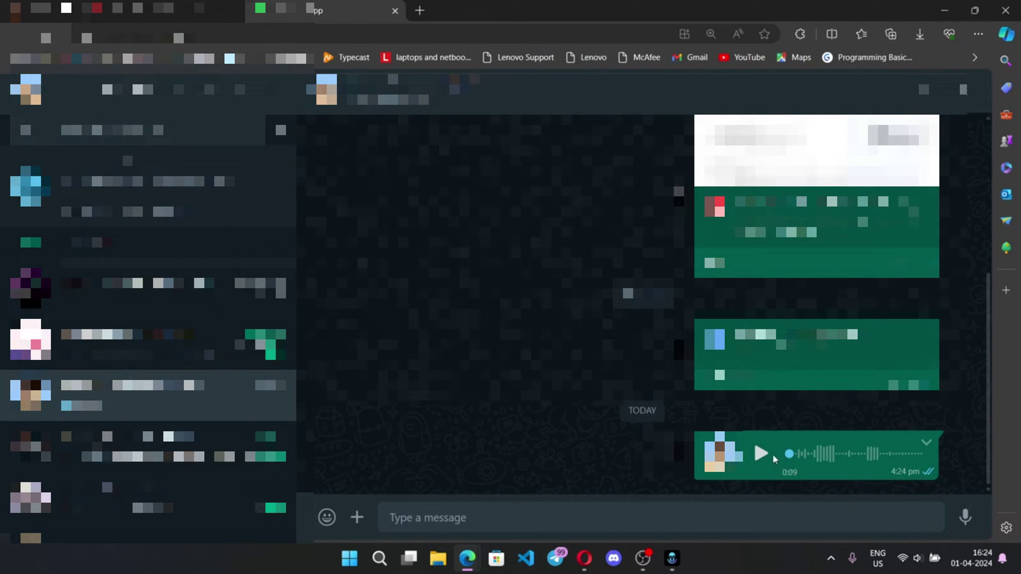
{"action": "left_click", "coordinate": [762, 456]}
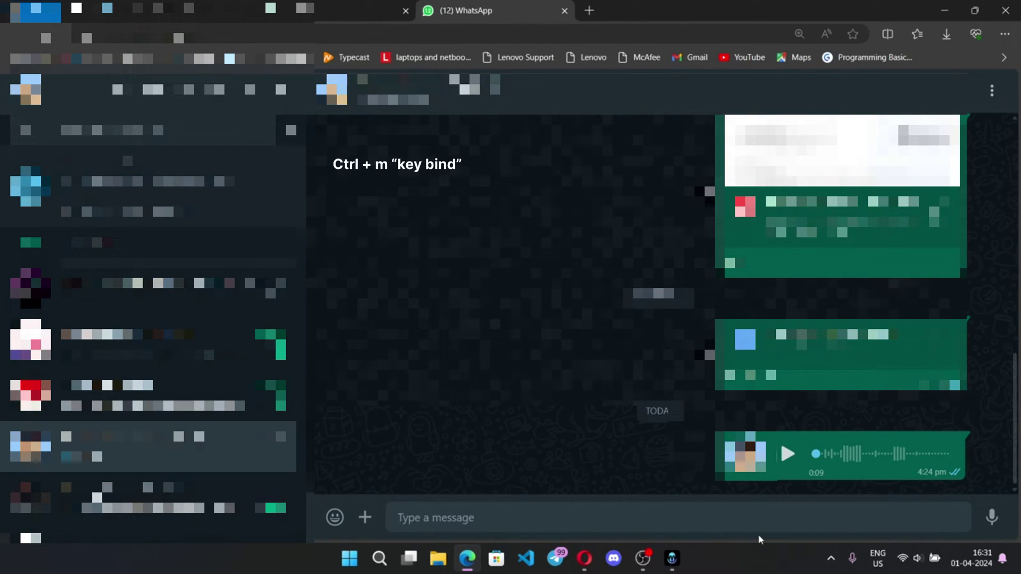
Switch to the ChatGPT tab and back to WhatsApp, then play the newest voice note.
{"action": "left_click", "coordinate": [322, 5]}
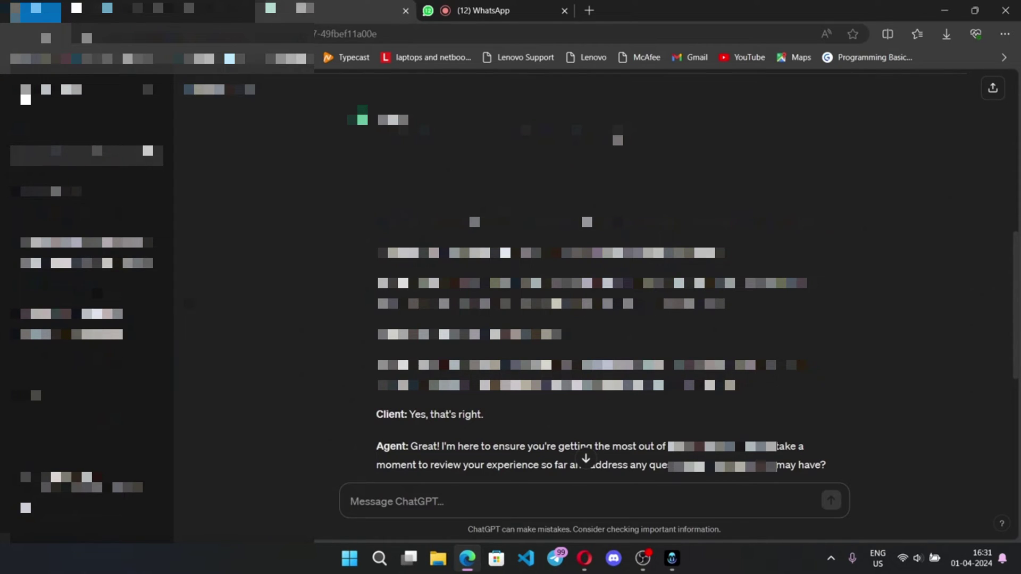
{"action": "key", "text": "ctrl+Tab"}
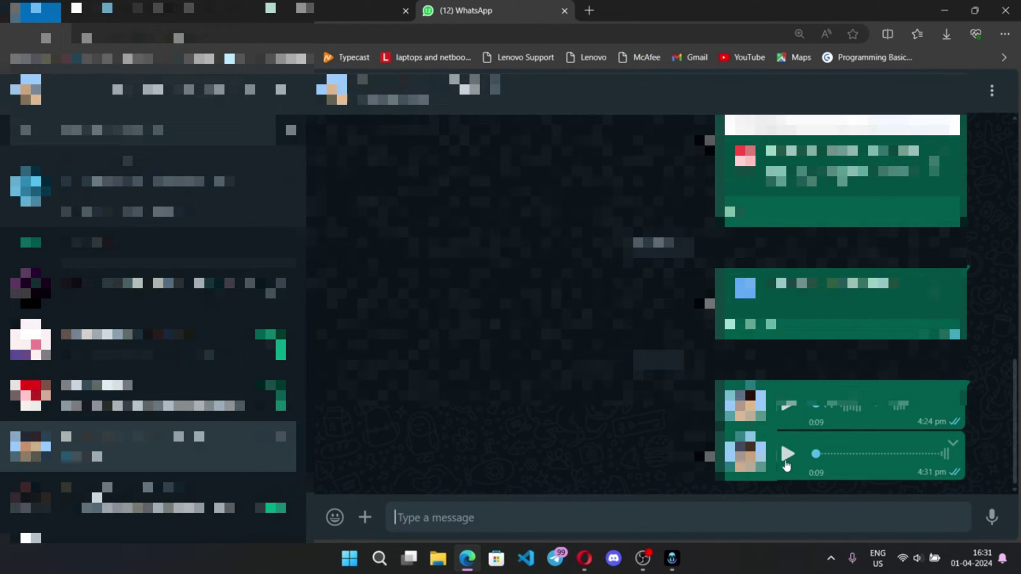
{"action": "left_click", "coordinate": [790, 460]}
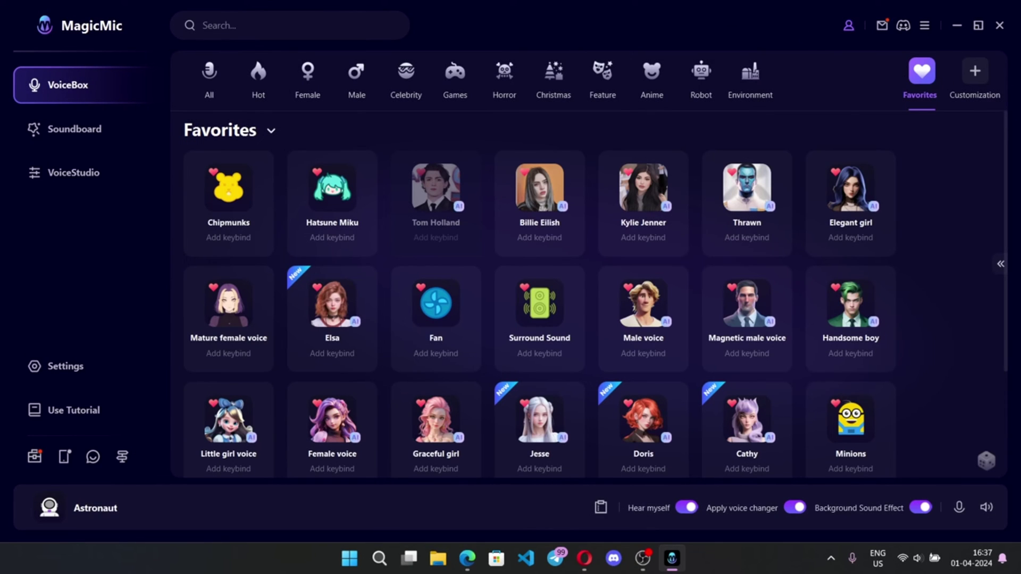
View the VoiceBox Customization options, then switch to the Soundboard.
{"action": "left_click", "coordinate": [975, 74]}
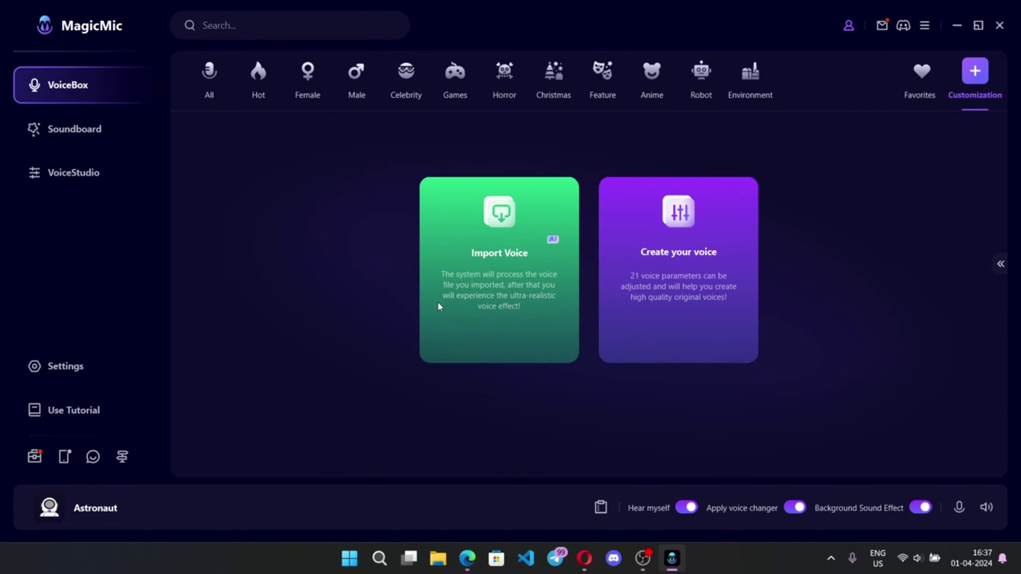
{"action": "left_click", "coordinate": [21, 122]}
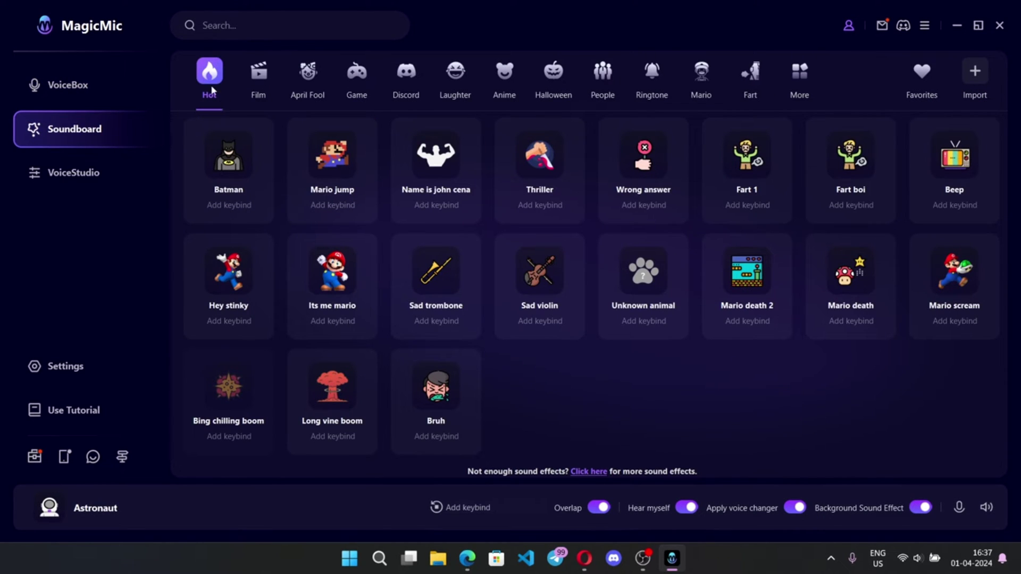
Preview Batman plus the Mario jump, death 2, scream and death sound effects.
{"action": "left_click", "coordinate": [228, 155]}
{"action": "left_click", "coordinate": [320, 210]}
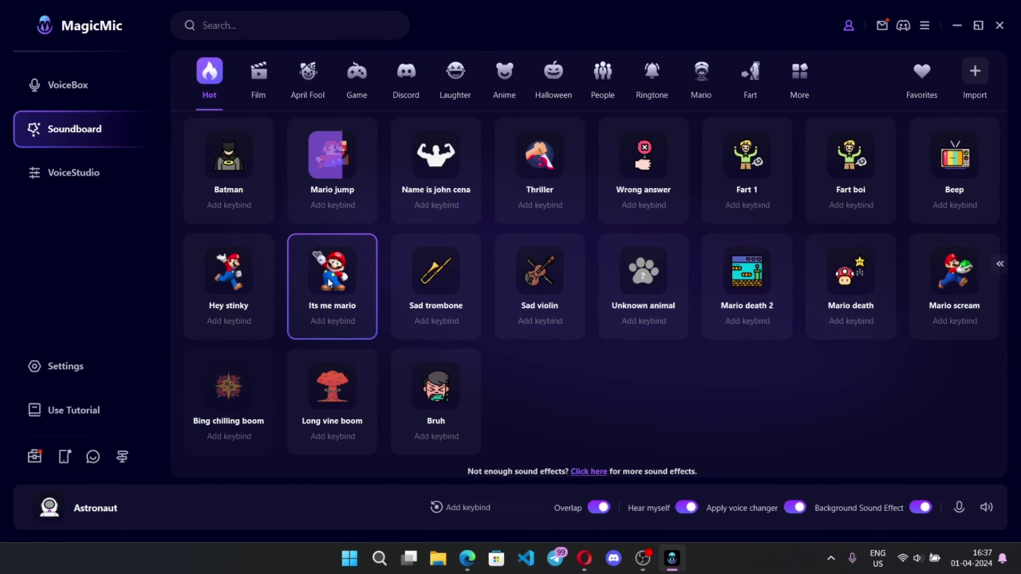
{"action": "left_click", "coordinate": [851, 272]}
{"action": "left_click", "coordinate": [941, 311]}
{"action": "left_click", "coordinate": [862, 286]}
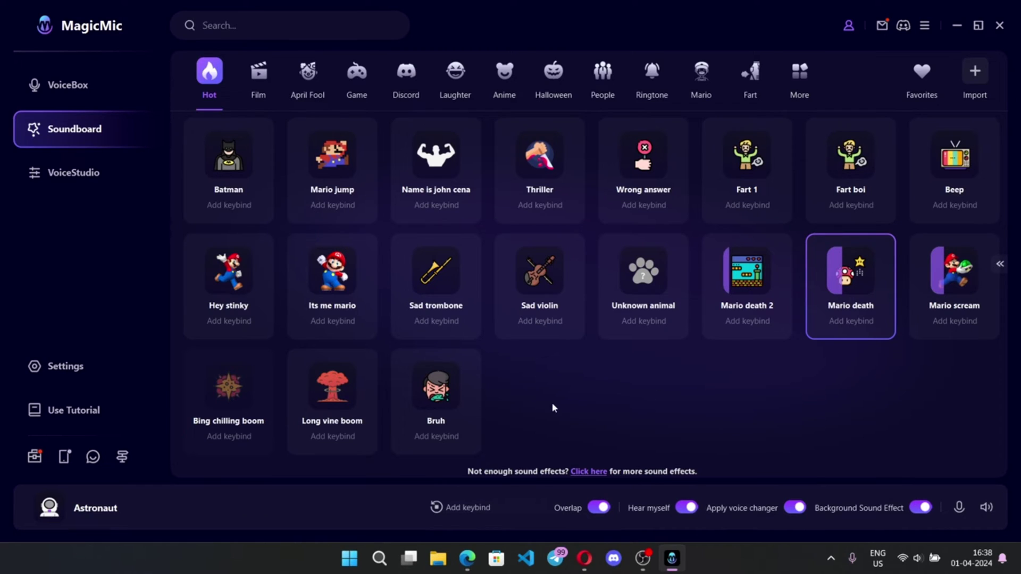
{"action": "scroll", "coordinate": [549, 289], "scroll_direction": "down", "scroll_amount": 5}
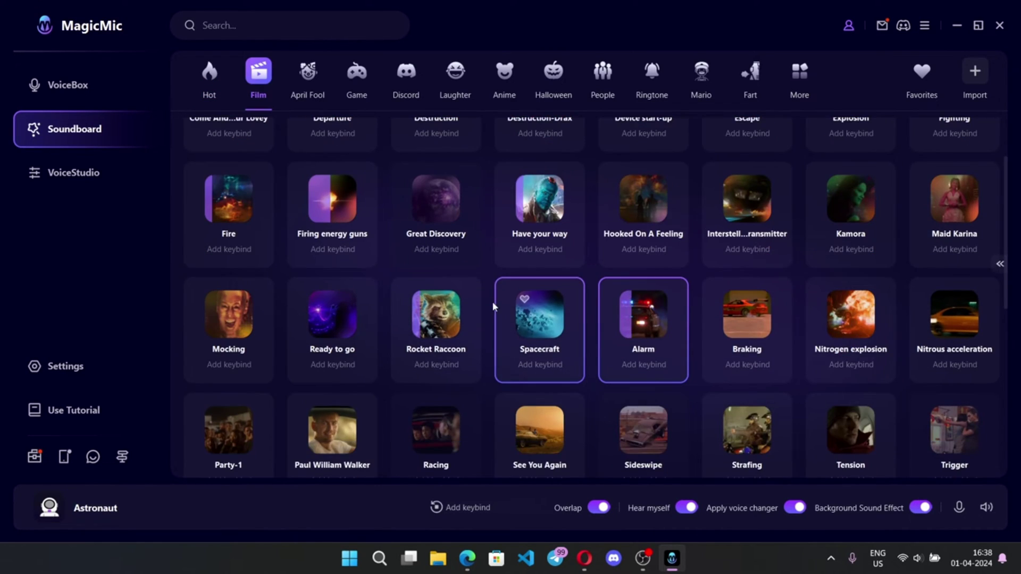
{"action": "scroll", "coordinate": [540, 330], "scroll_direction": "up", "scroll_amount": 3}
In April Fool, play the Alien, Bell, Chaplin, Chew and funny questions effects.
{"action": "left_click", "coordinate": [322, 78]}
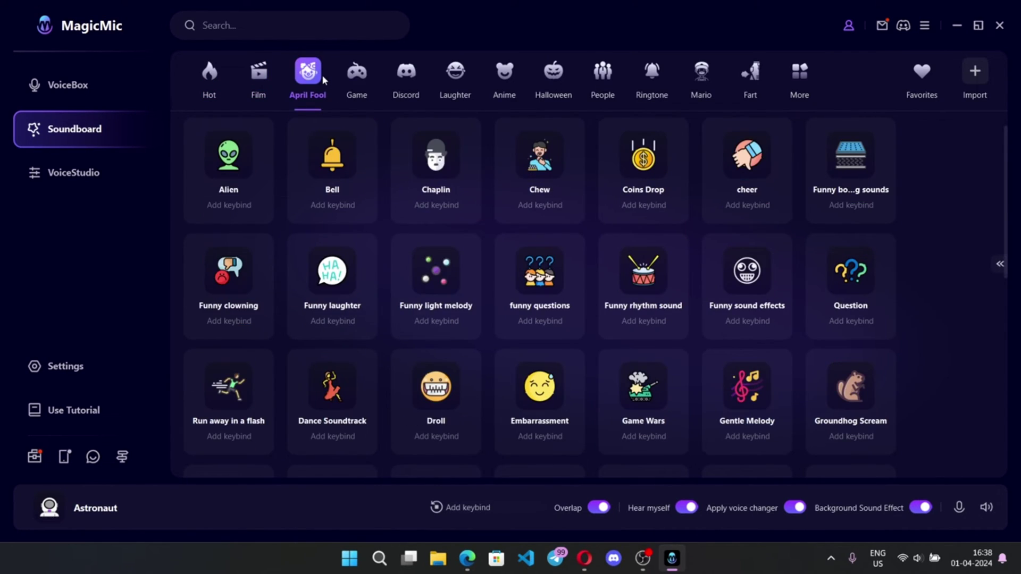
{"action": "left_click", "coordinate": [246, 161]}
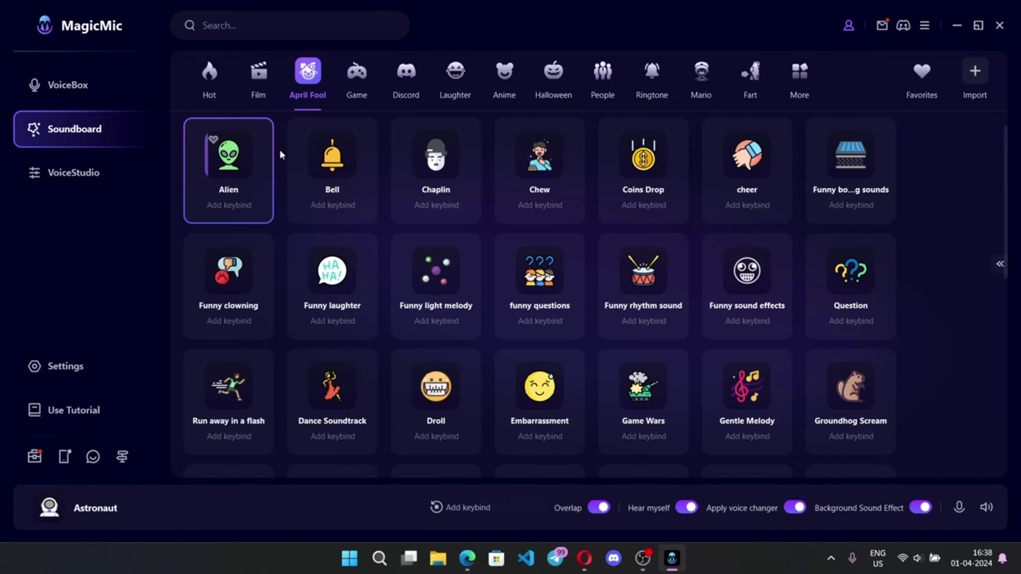
{"action": "left_click", "coordinate": [323, 166]}
{"action": "left_click", "coordinate": [451, 167]}
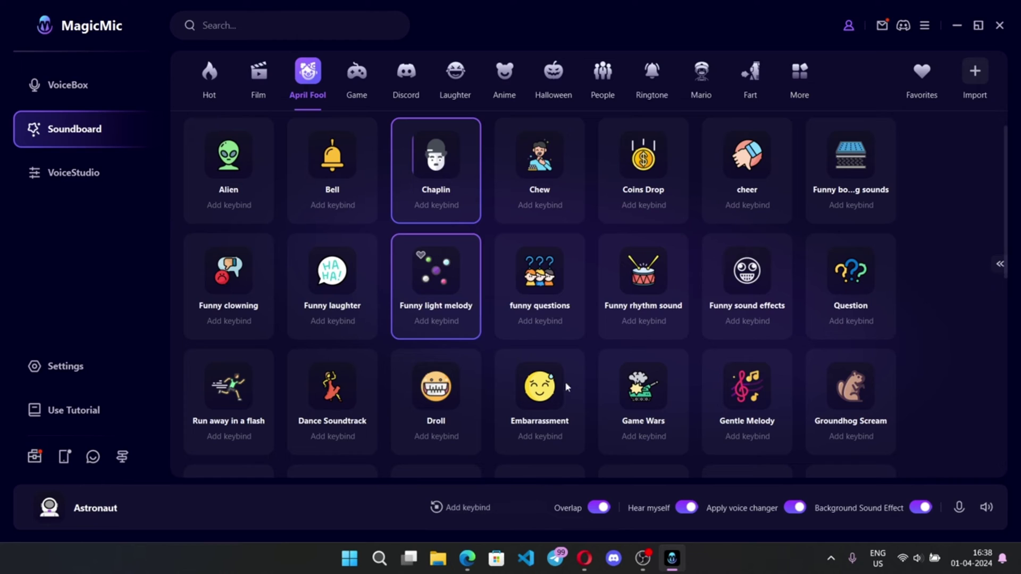
{"action": "left_click", "coordinate": [551, 164]}
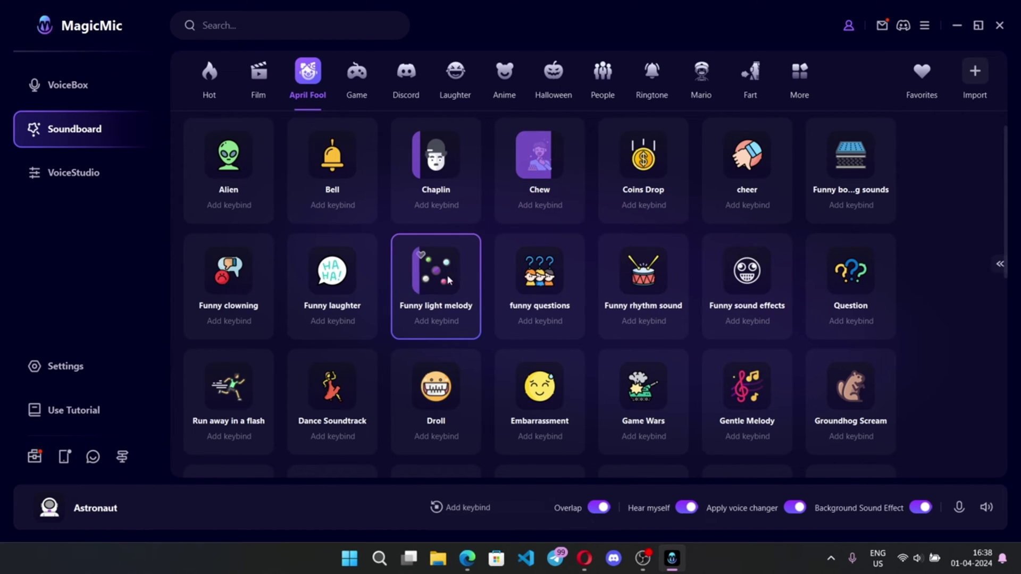
{"action": "left_click", "coordinate": [577, 274]}
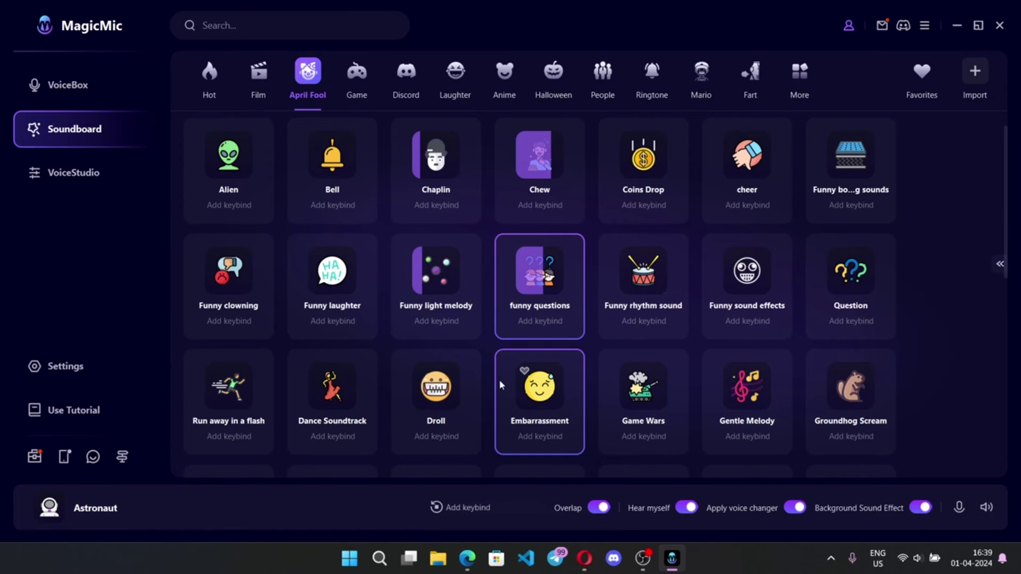
In the Laughter category, play Baby laughter and Laugh together.
{"action": "left_click", "coordinate": [455, 80]}
{"action": "left_click", "coordinate": [229, 160]}
{"action": "left_click", "coordinate": [344, 167]}
Play the Baby laughter, Belly laugh, Audience laugh track and kid's giggle effects.
{"action": "left_click", "coordinate": [236, 163]}
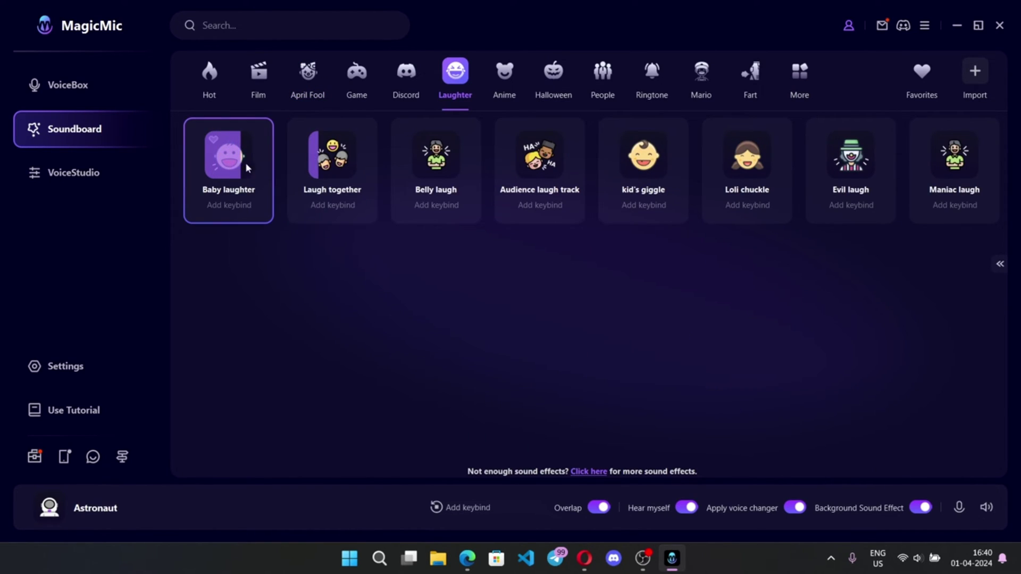
{"action": "left_click", "coordinate": [451, 162]}
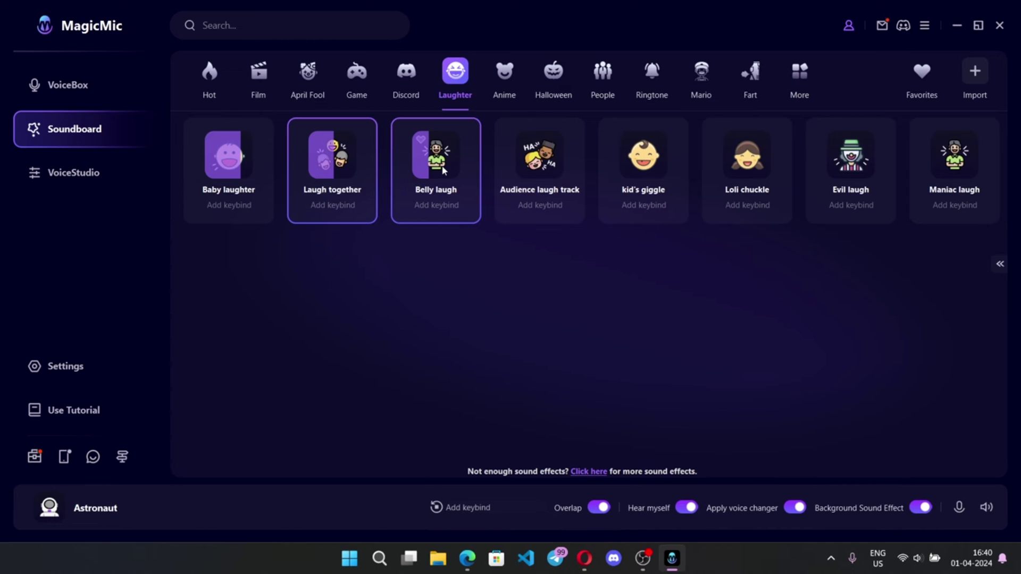
{"action": "left_click", "coordinate": [553, 161]}
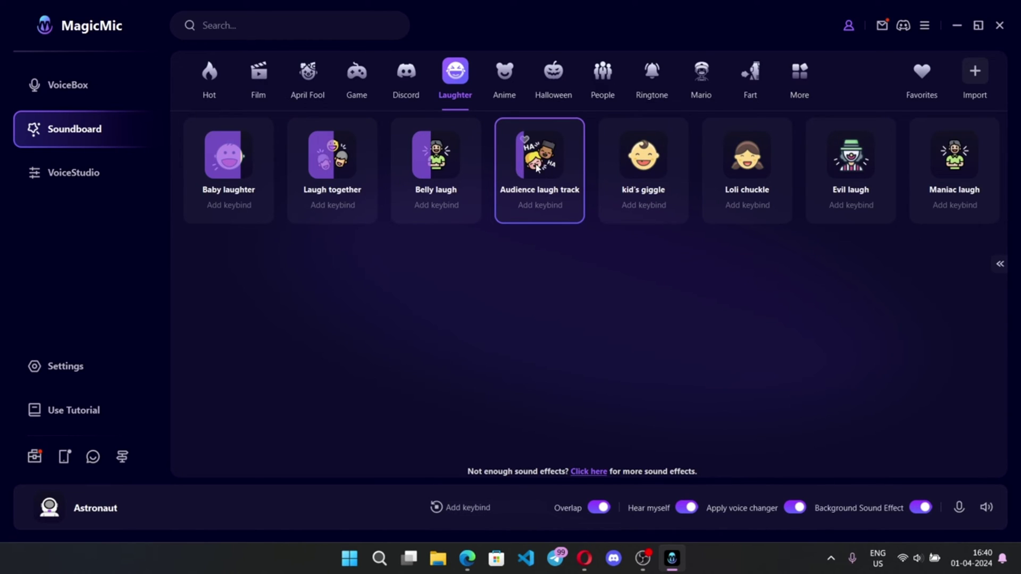
{"action": "left_click", "coordinate": [646, 161]}
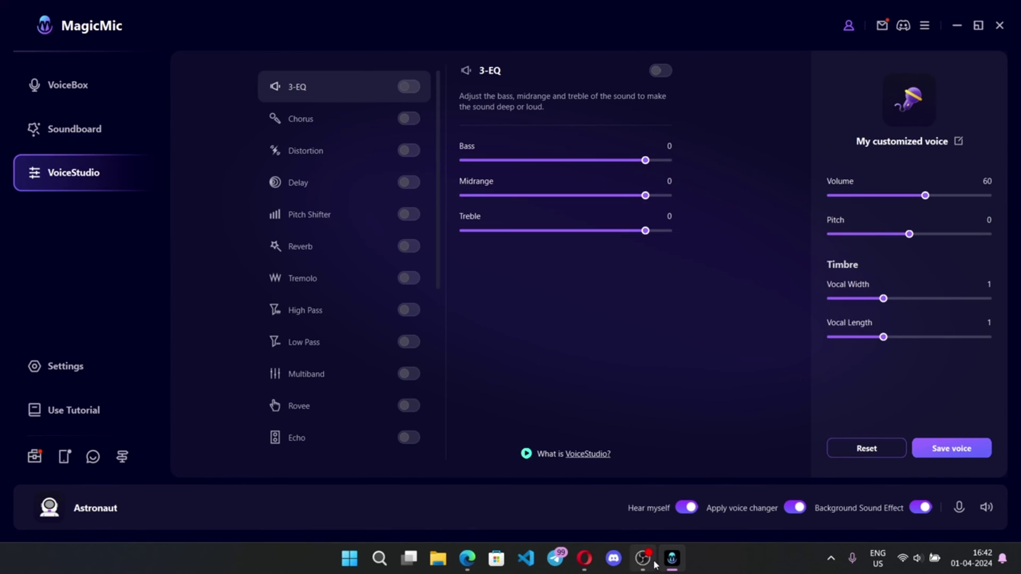
List the available microphone devices in OBS Mic/Aux properties and Discord's Input Device dropdown.
{"action": "left_click", "coordinate": [643, 558]}
{"action": "left_click", "coordinate": [628, 460]}
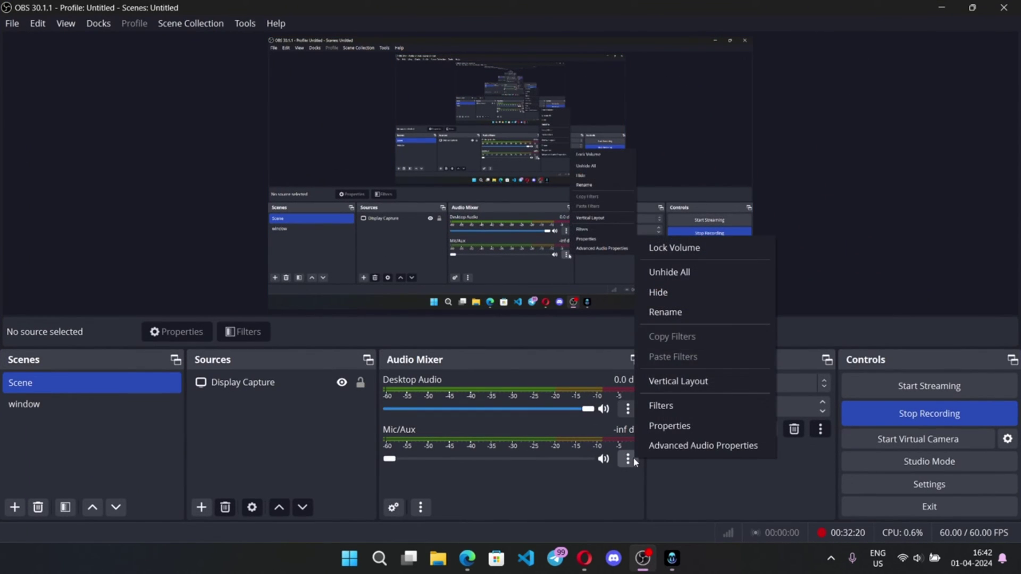
{"action": "left_click", "coordinate": [669, 426]}
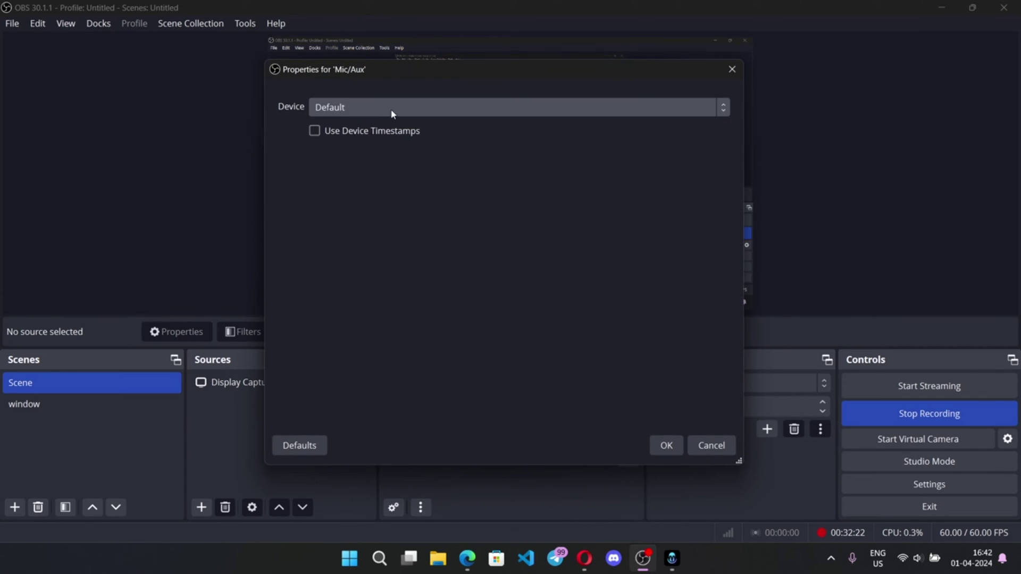
{"action": "left_click", "coordinate": [408, 109]}
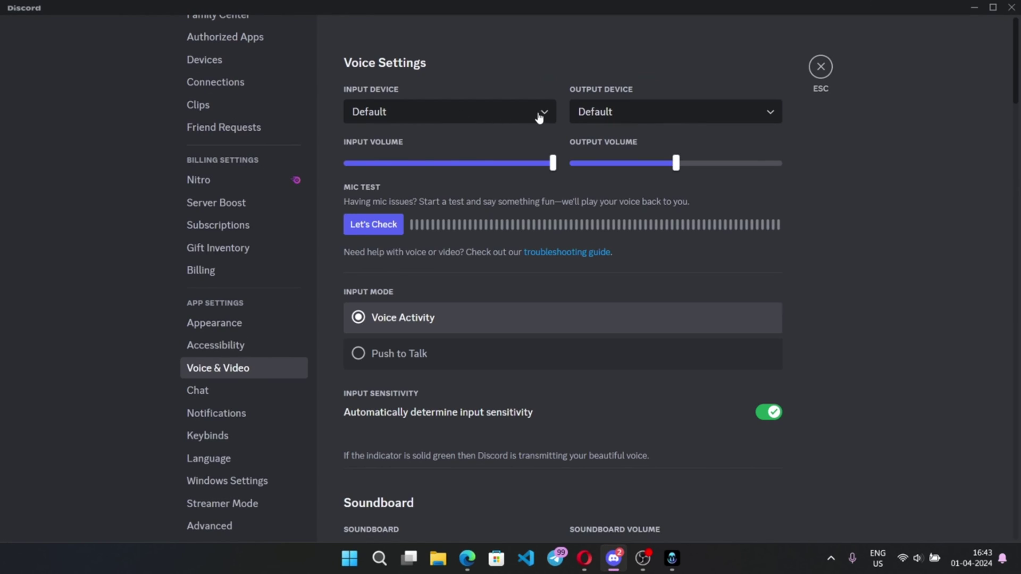
{"action": "left_click", "coordinate": [541, 112]}
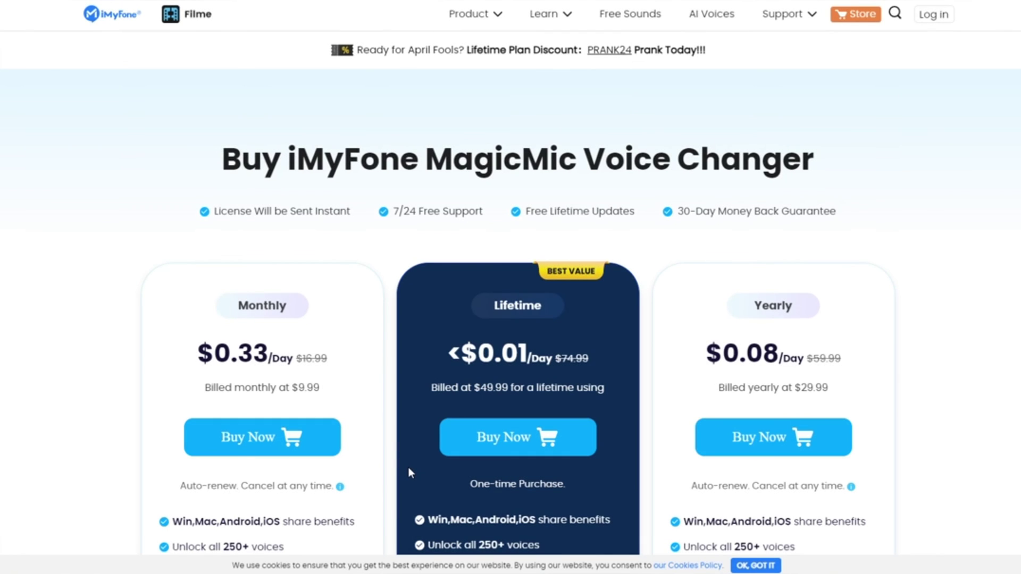
{"action": "scroll", "coordinate": [408, 468], "scroll_direction": "down", "scroll_amount": 4}
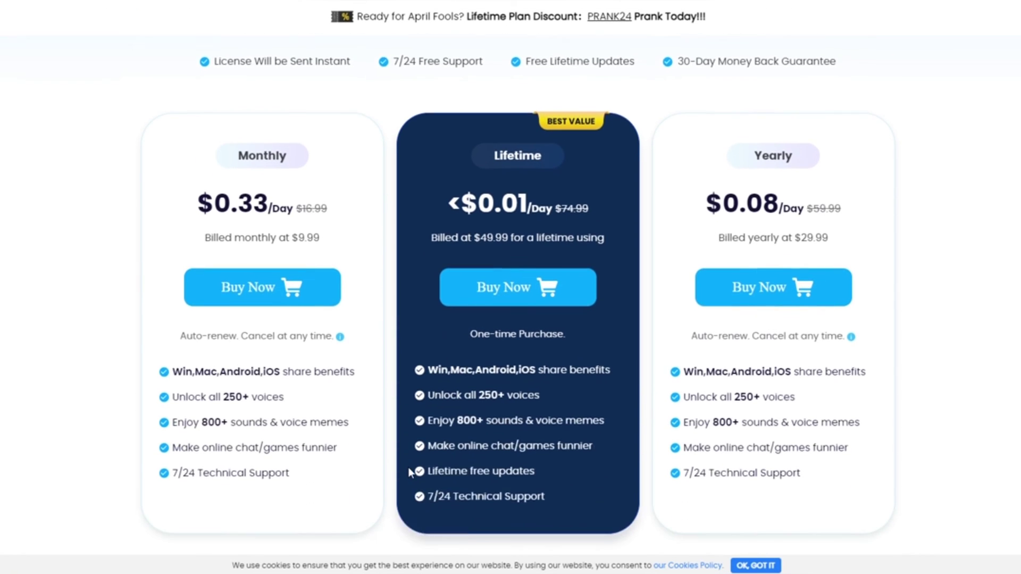